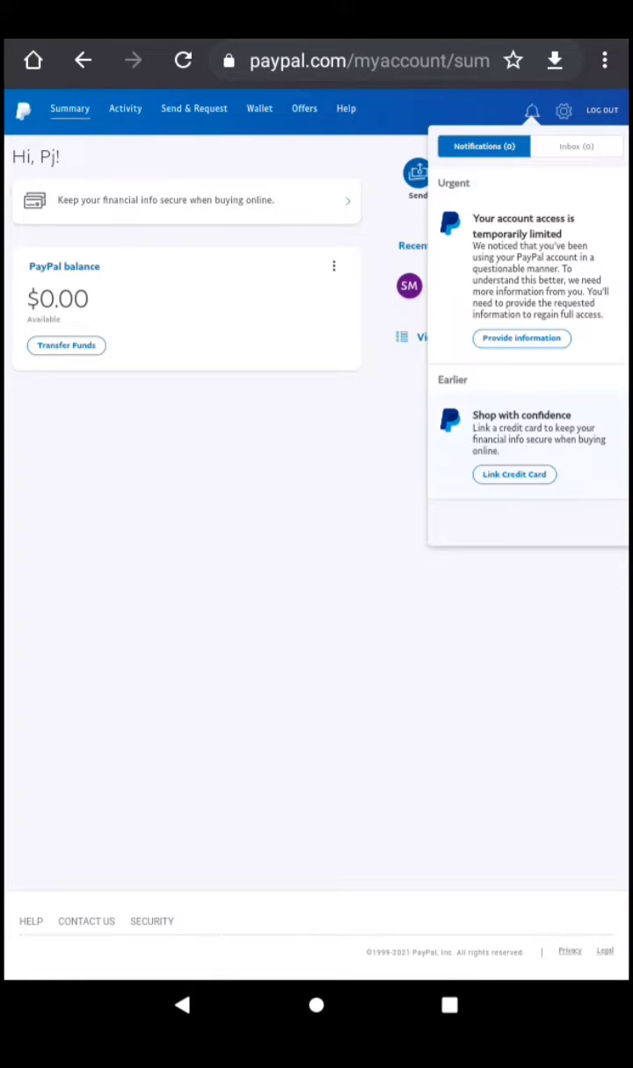
- Open the restore page from 'Provide information' and review the 'What is the impact on your account?' summary
{"action": "left_click", "coordinate": [537, 349]}
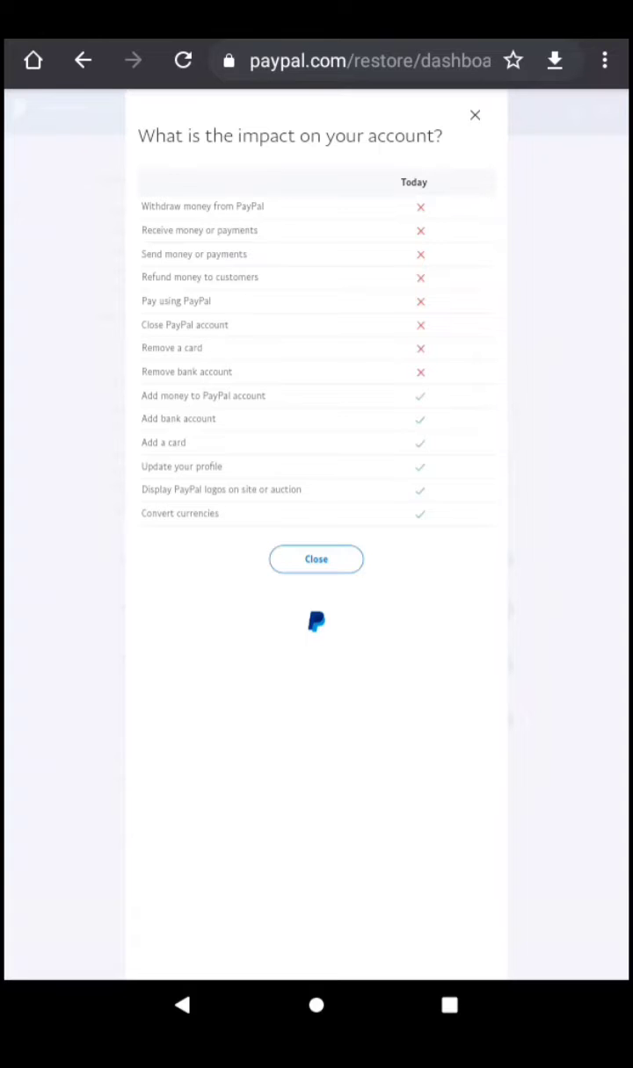
- Close the impact summary, open the photo ID Resolve form, and review accepted document types
{"action": "left_click", "coordinate": [316, 559]}
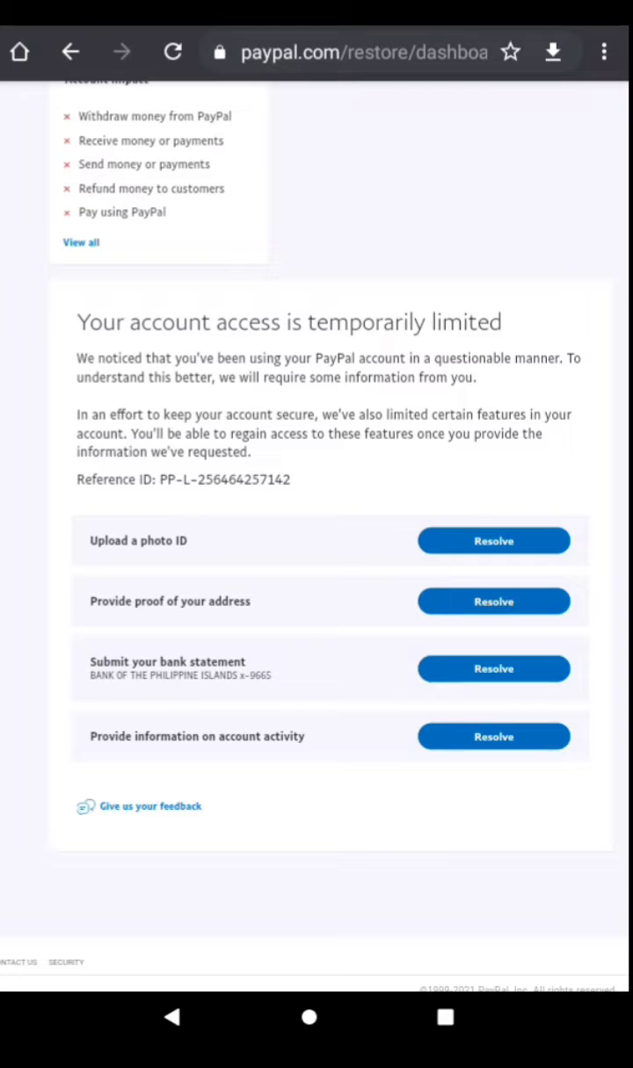
{"action": "left_click", "coordinate": [517, 527]}
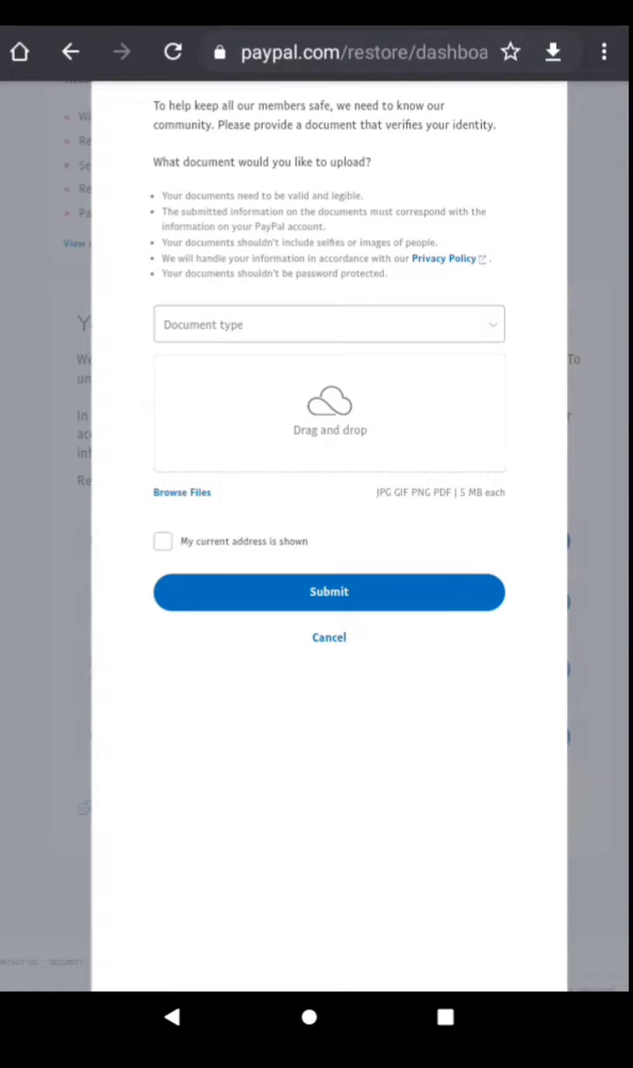
{"action": "left_click", "coordinate": [328, 325]}
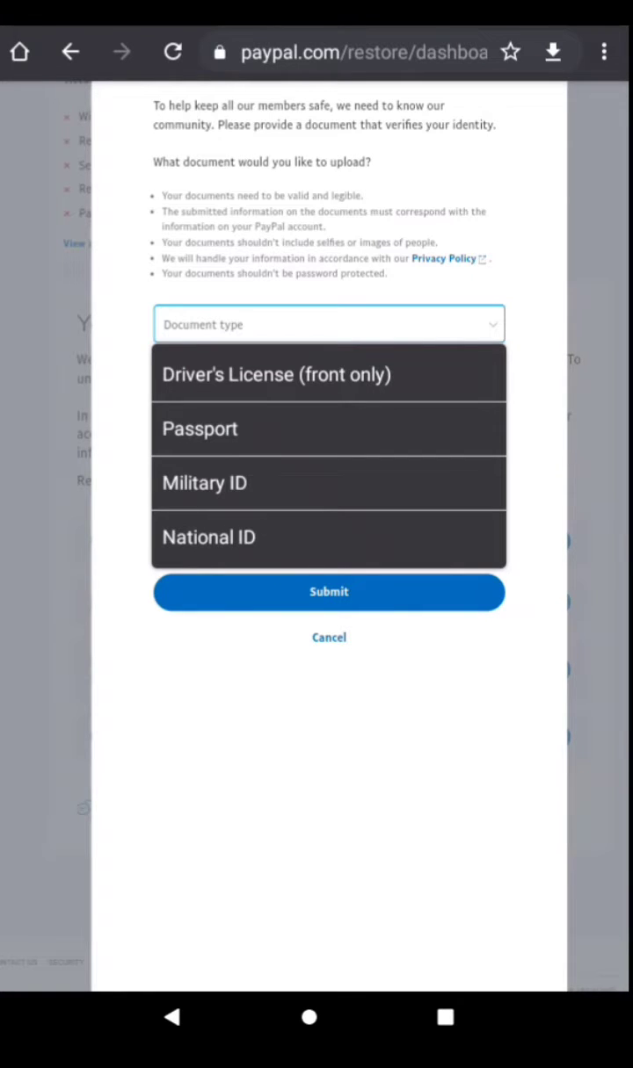
{"action": "key", "text": "Escape"}
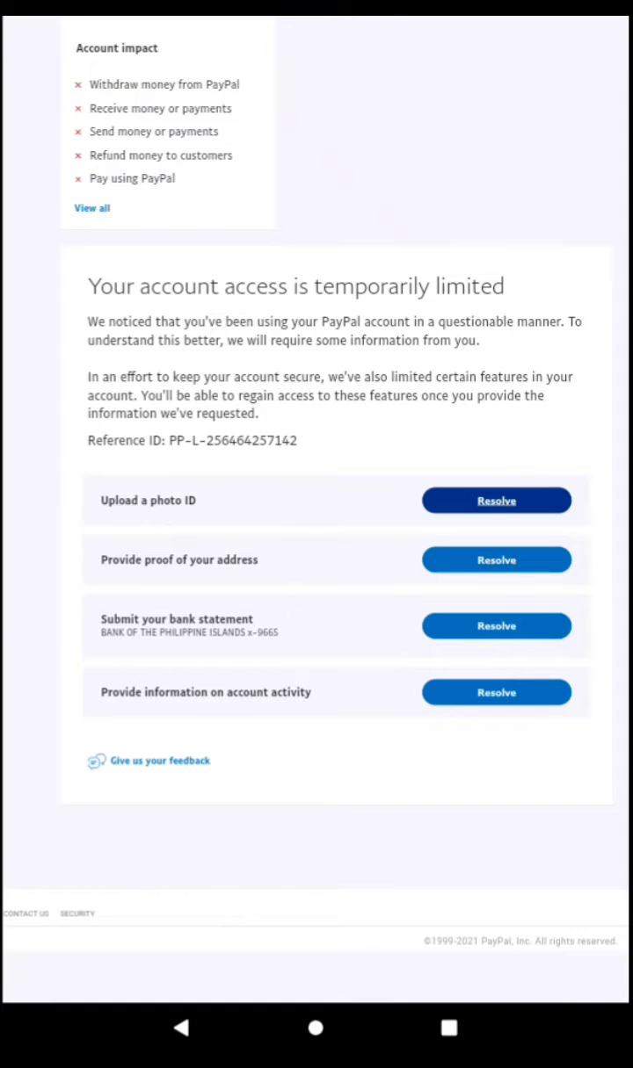
{"action": "left_click", "coordinate": [496, 560]}
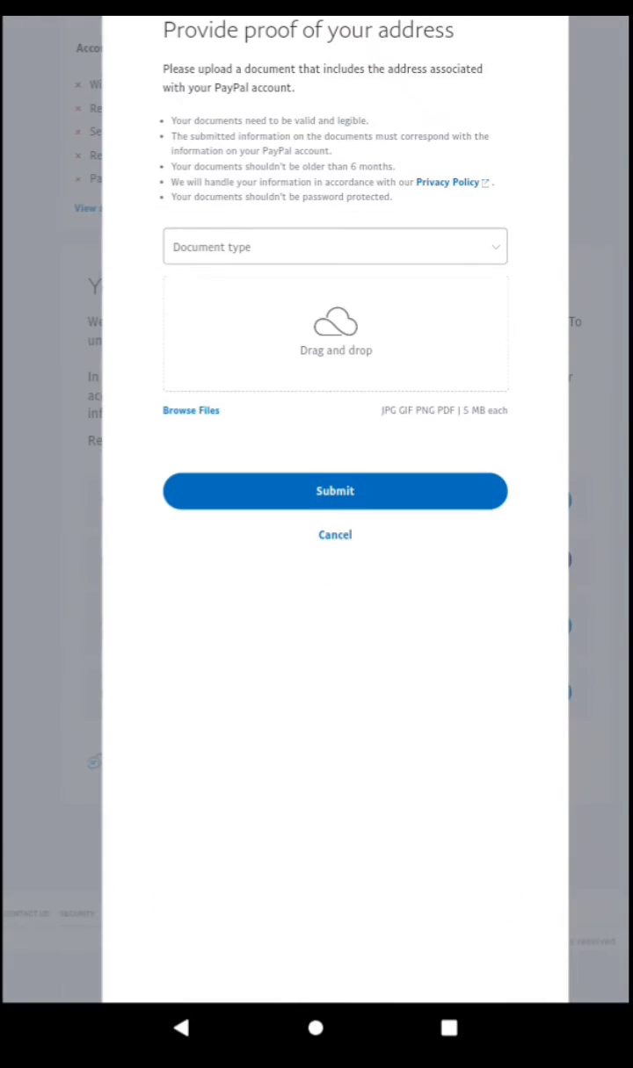
{"action": "left_click", "coordinate": [465, 227]}
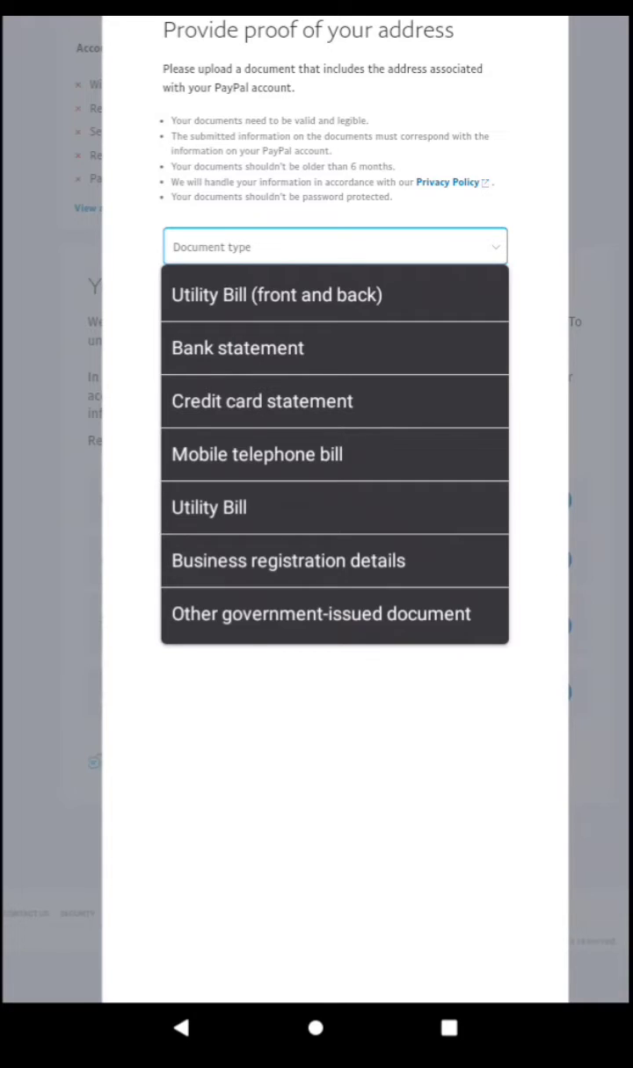
{"action": "left_click", "coordinate": [356, 703]}
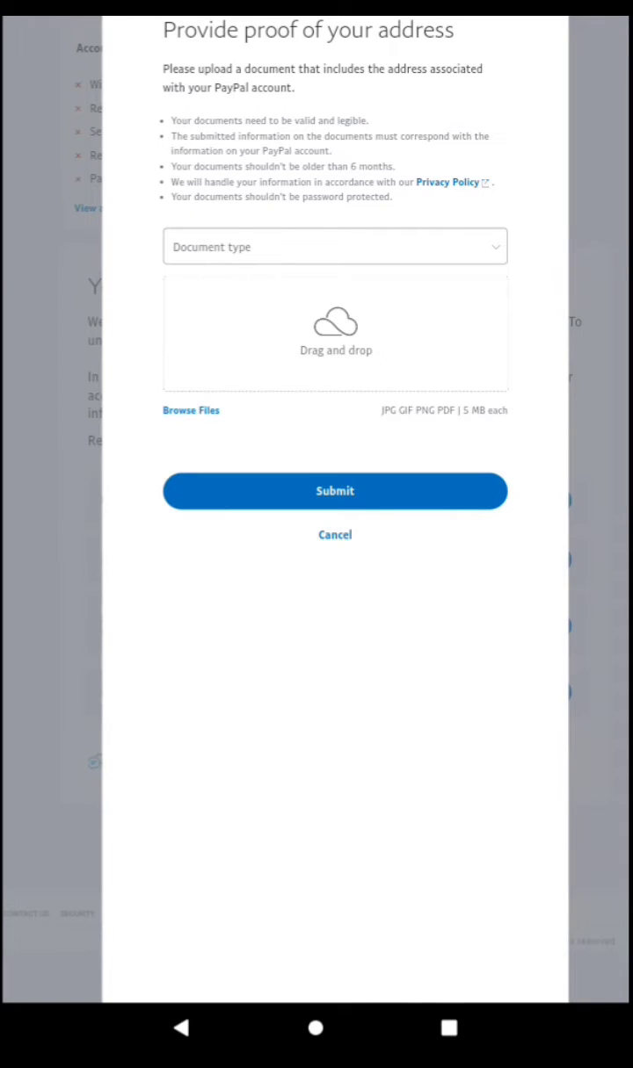
{"action": "left_click", "coordinate": [335, 535]}
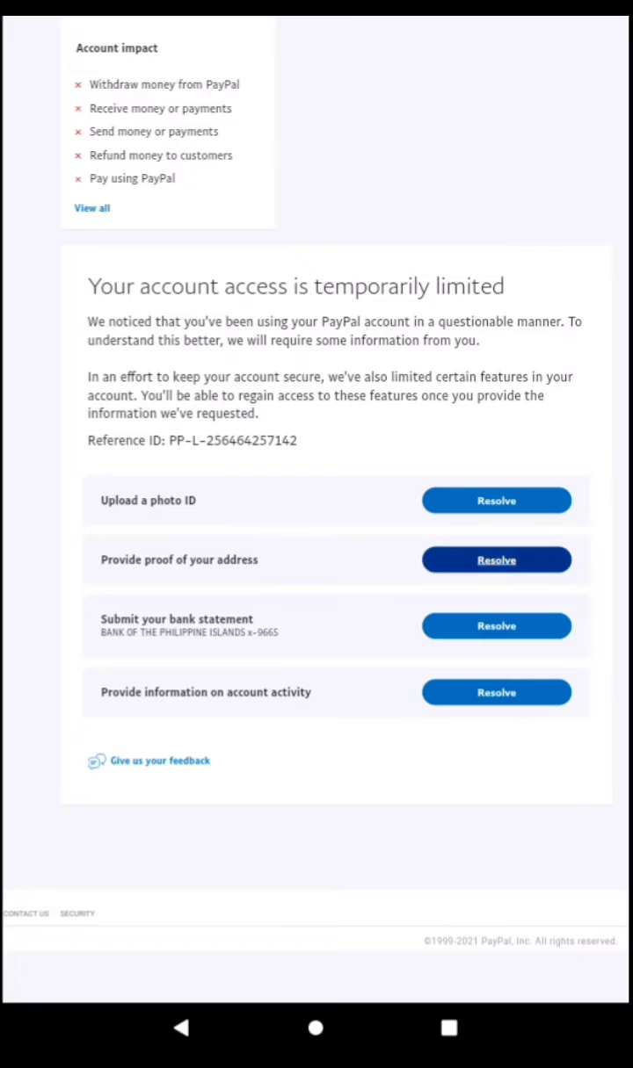
{"action": "left_click", "coordinate": [462, 493]}
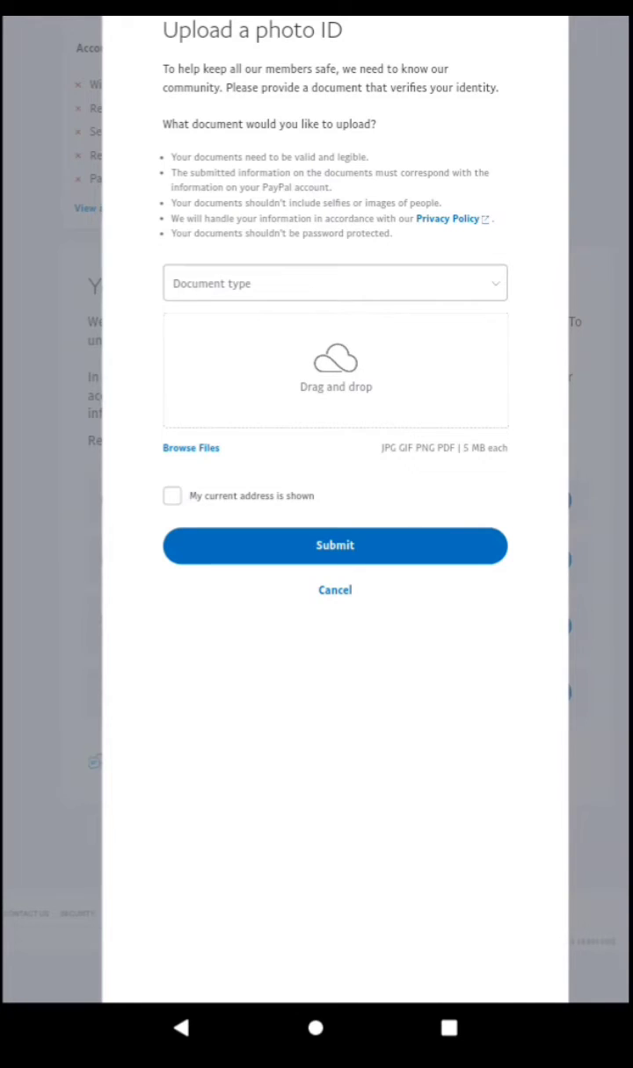
{"action": "left_click", "coordinate": [171, 495]}
{"action": "left_click", "coordinate": [171, 496]}
{"action": "left_click", "coordinate": [335, 589]}
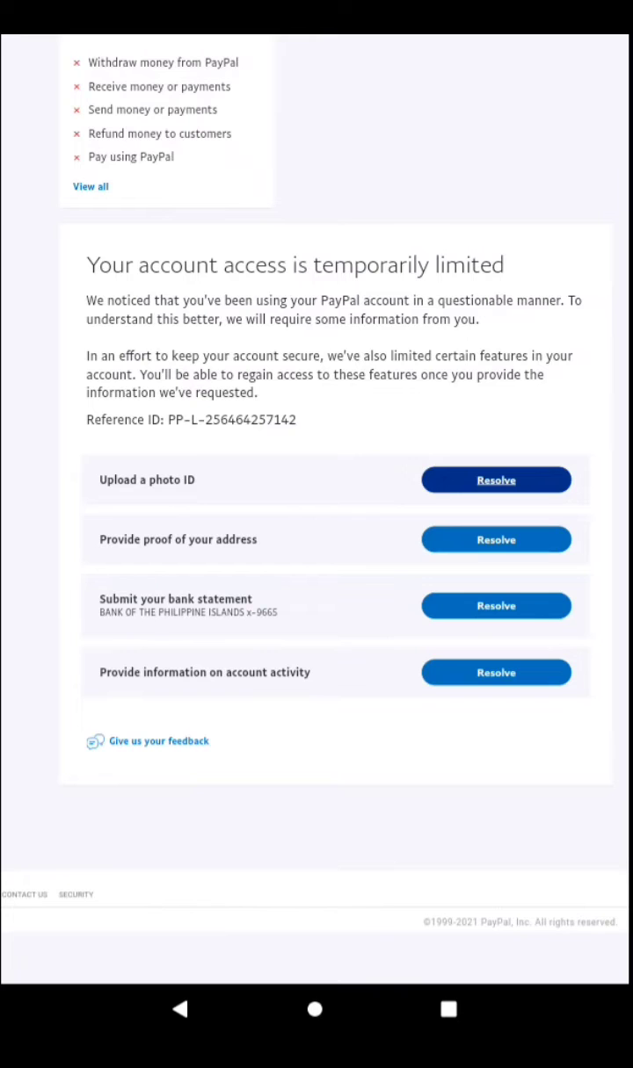
{"action": "left_click", "coordinate": [495, 605]}
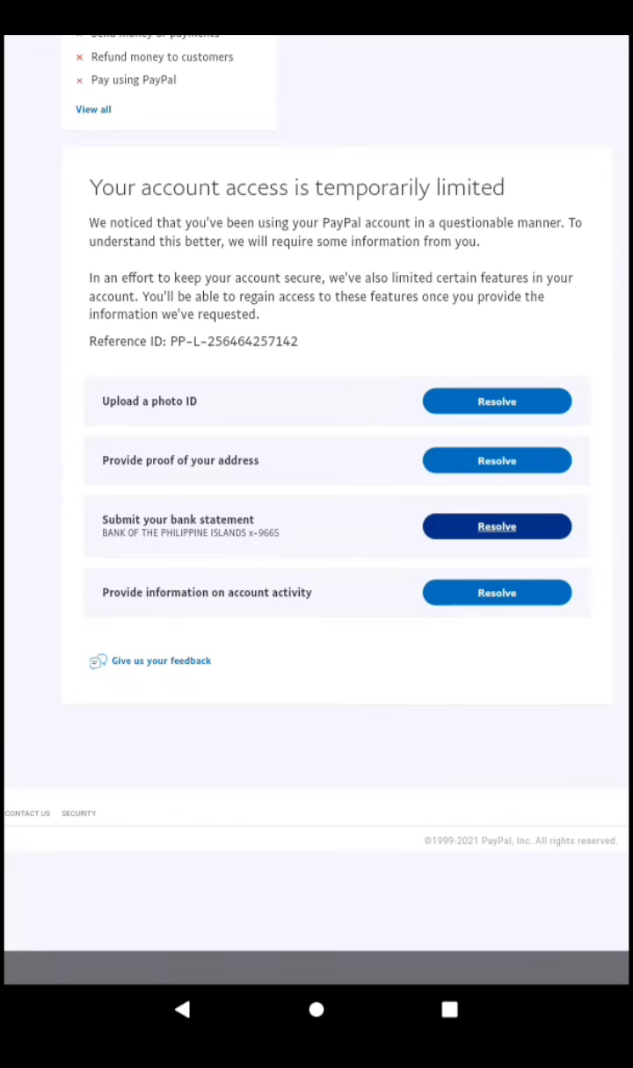
{"action": "left_click", "coordinate": [497, 592]}
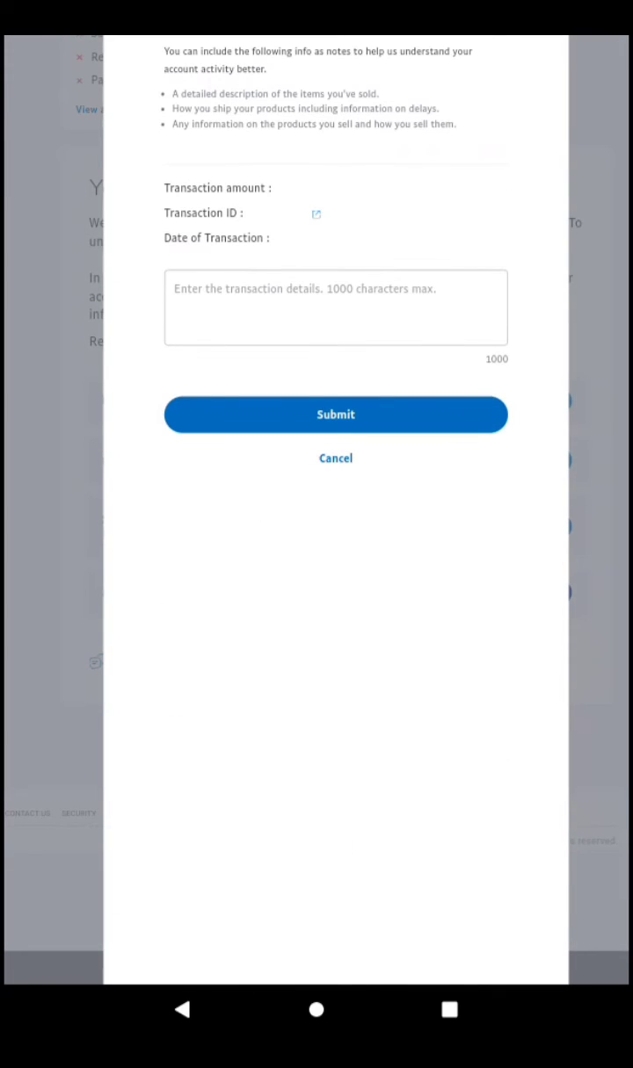